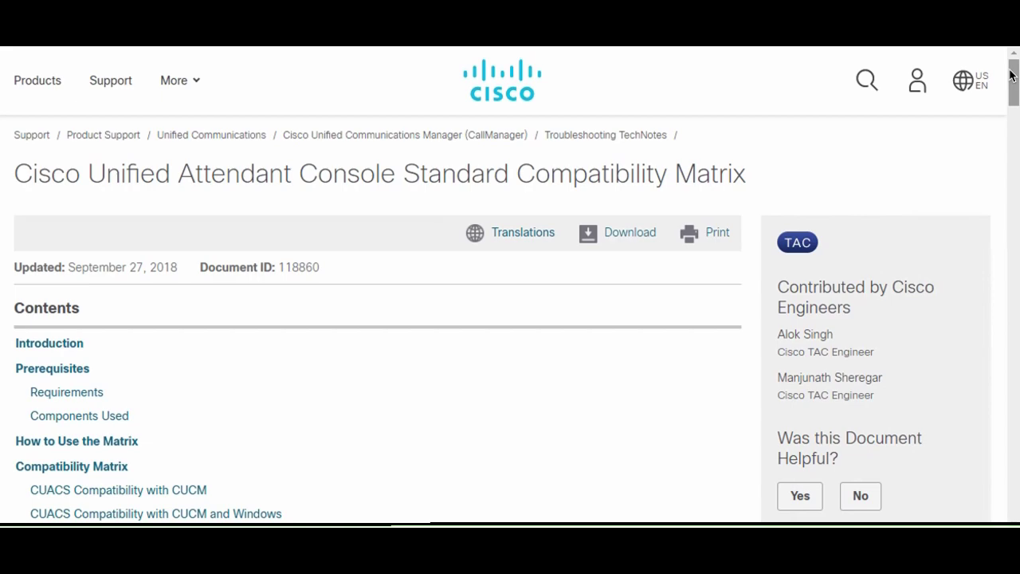
Scroll the compatibility matrix down to the CUACS Version 12.0.X table with CUCM and Windows versions.
drag(1011, 76, 989, 495)
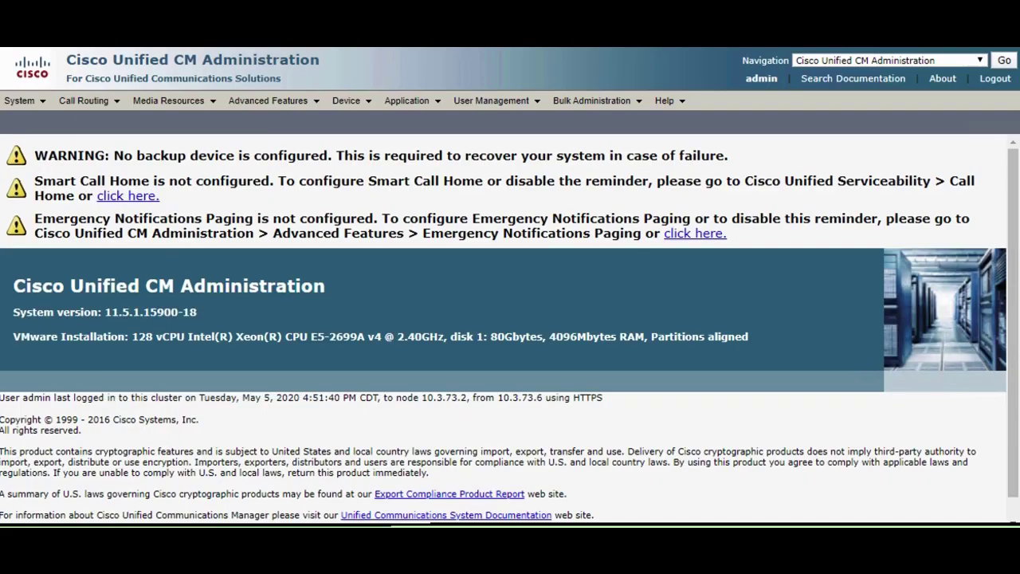
Create and save an access control group named CUACS, then return to the group list.
mouse_move(491, 101)
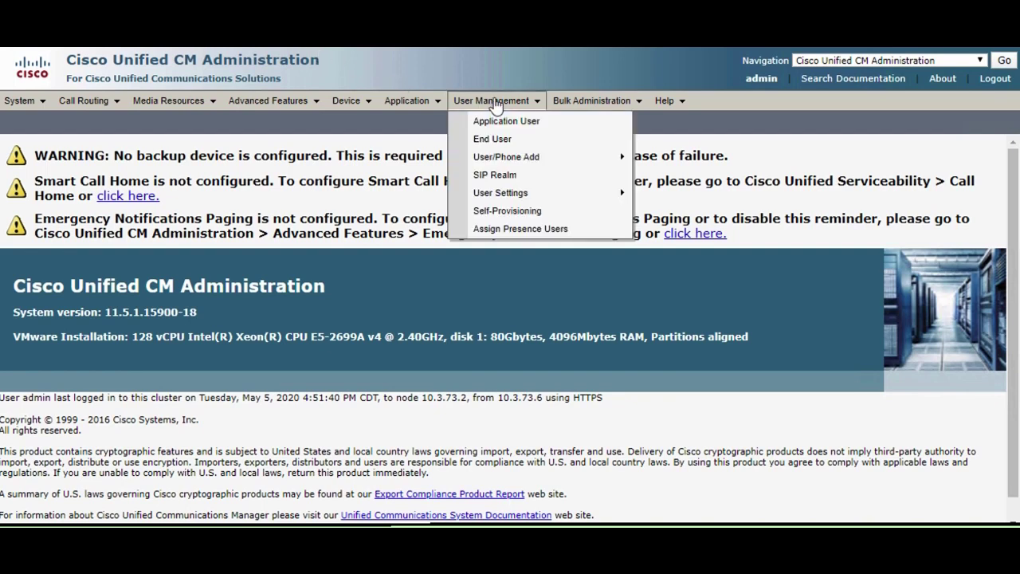
mouse_move(572, 194)
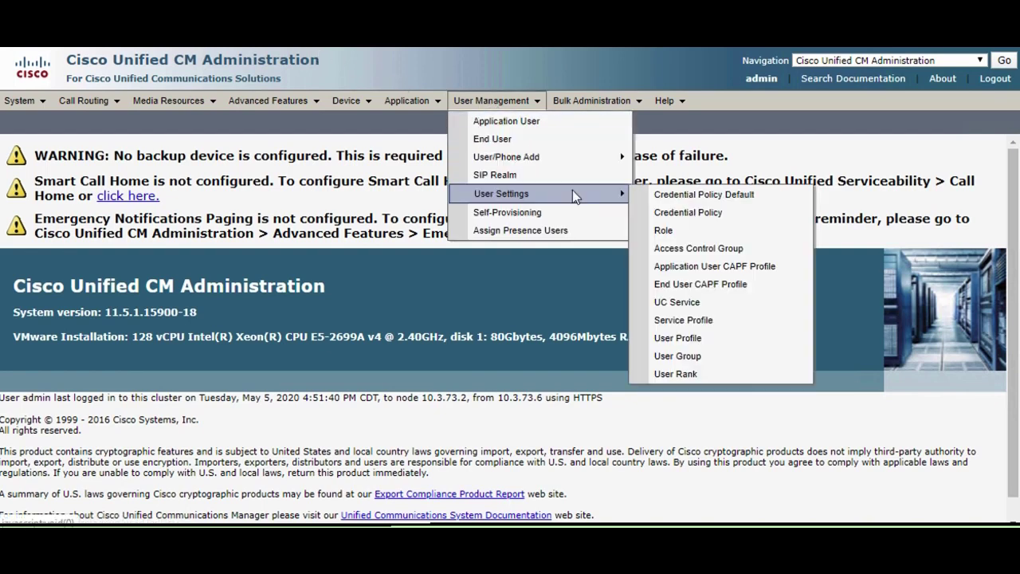
click(677, 250)
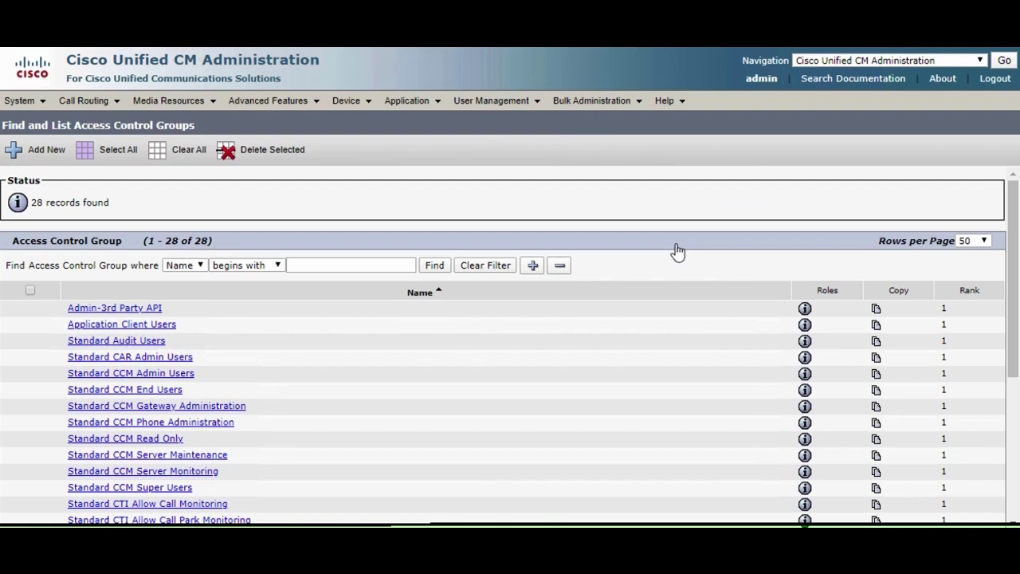
click(34, 154)
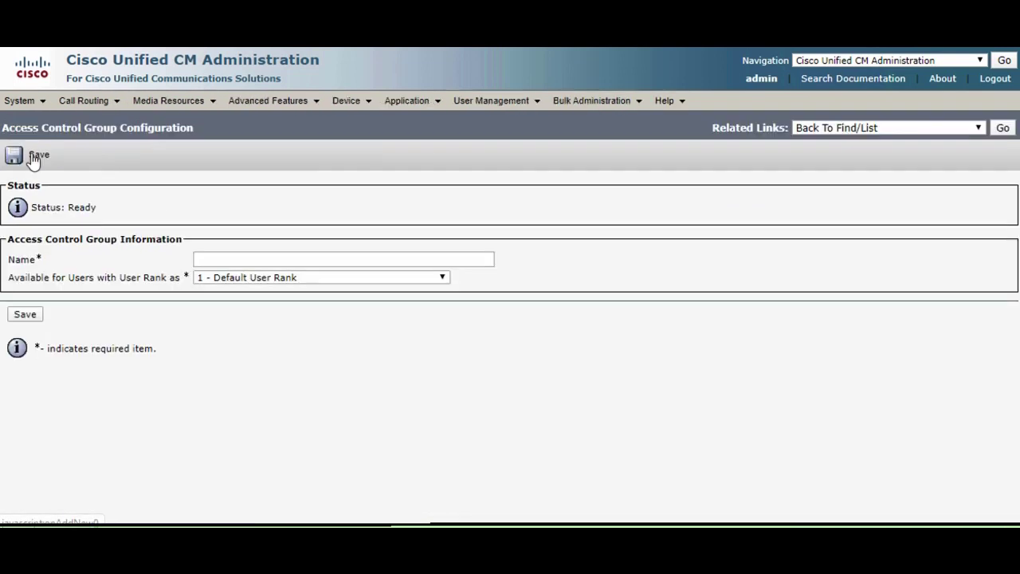
click(226, 261)
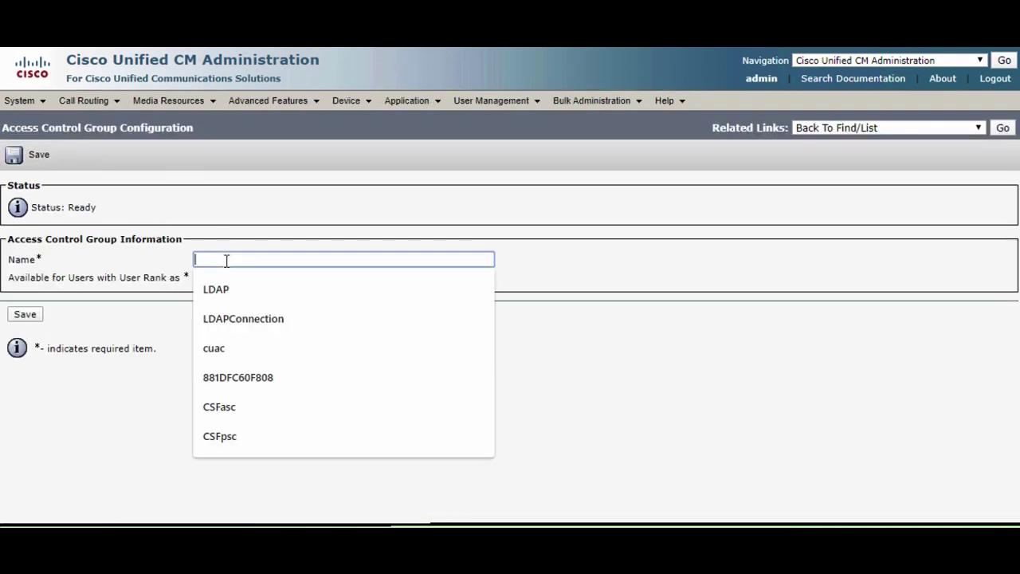
text(CUACS)
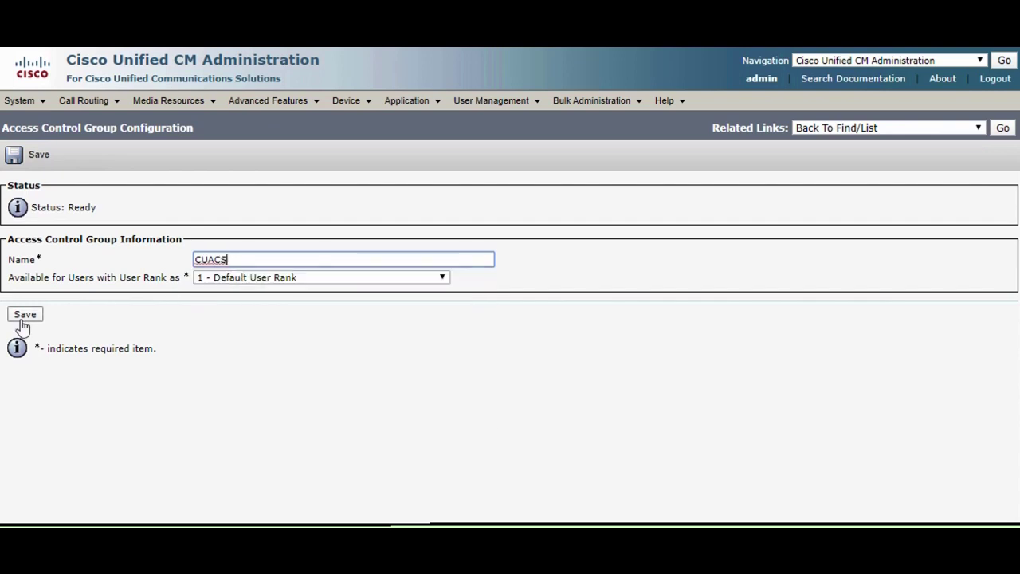
click(20, 317)
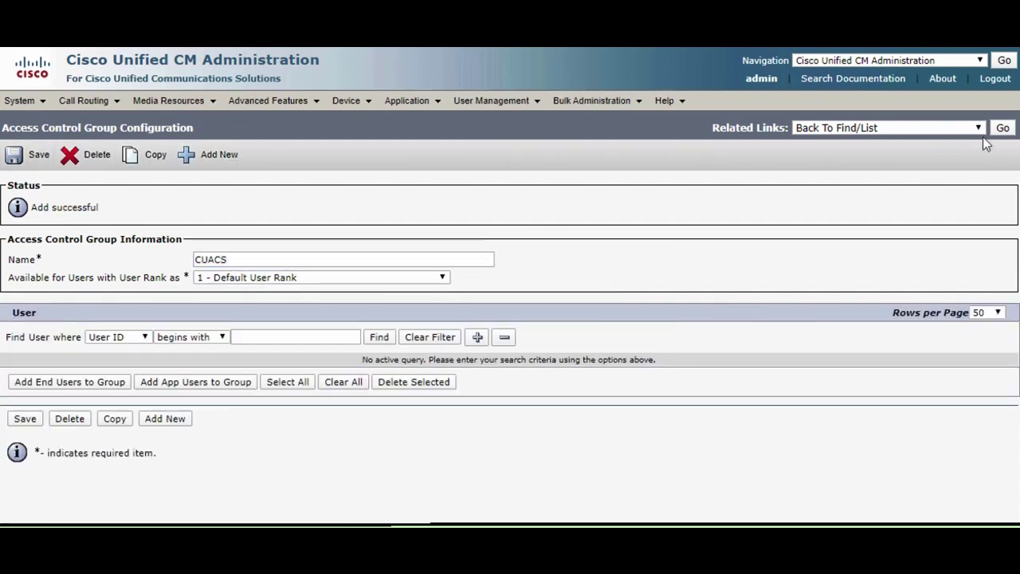
click(1002, 128)
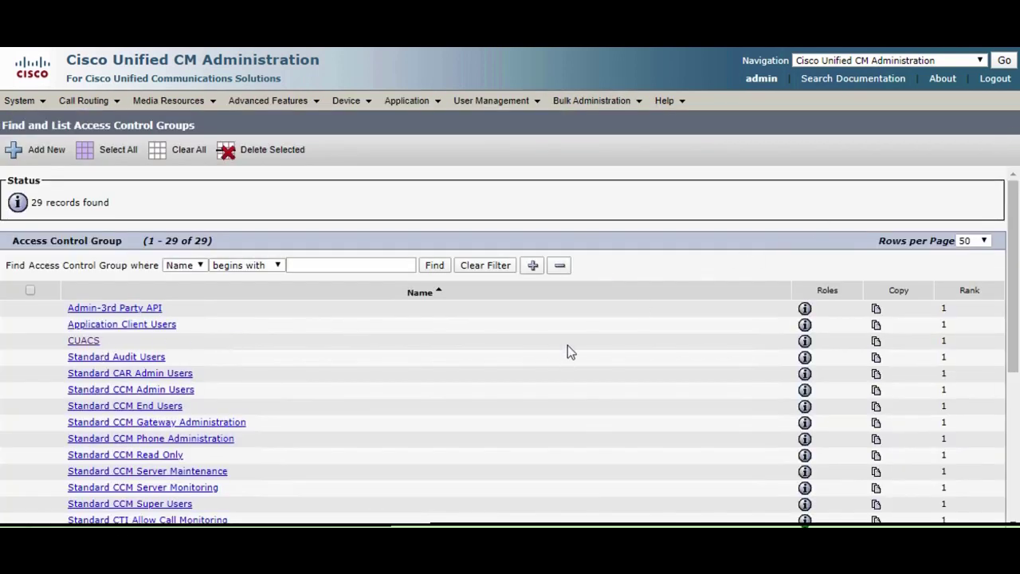
For CUACS, select Standard CCM Admin Users and the CTI Call Monitoring, Call Park Monitoring and Control of All Devices roles.
click(806, 344)
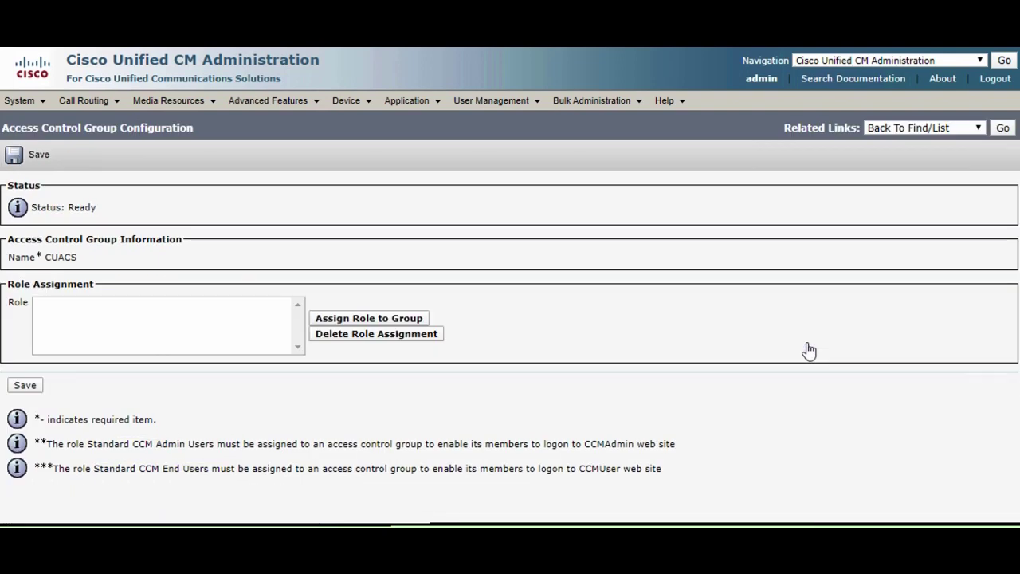
click(383, 318)
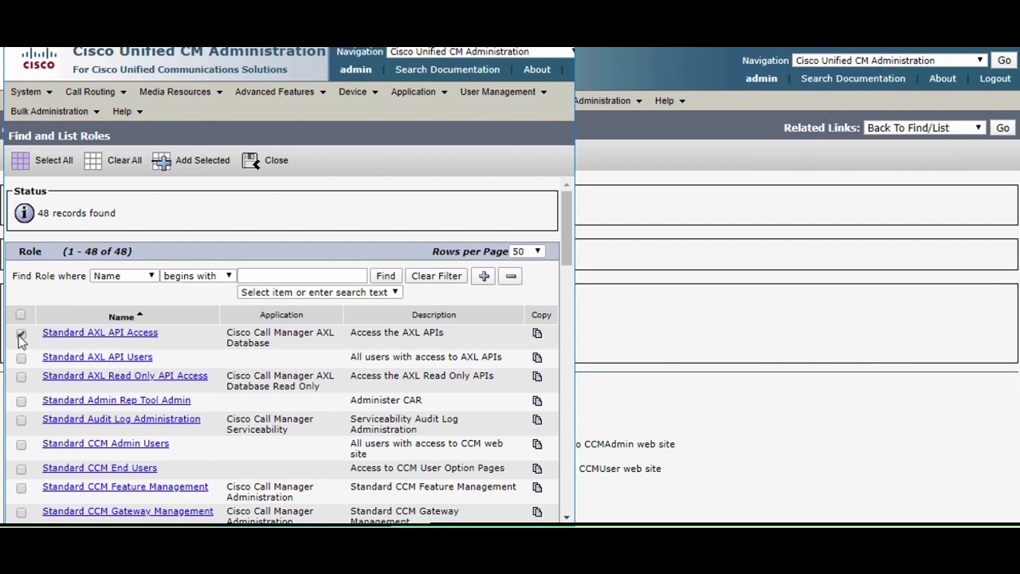
click(22, 446)
drag(567, 226, 552, 373)
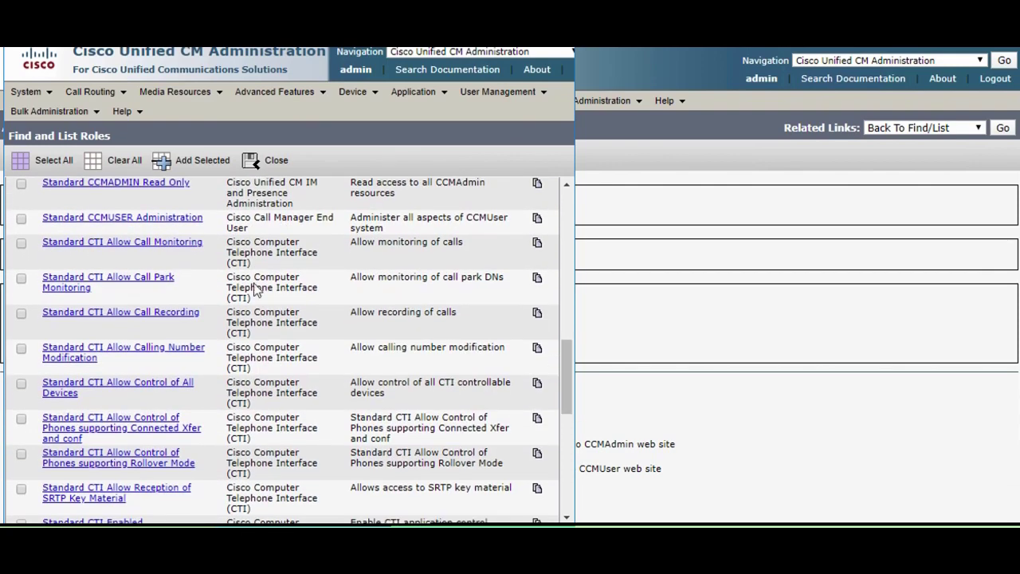
click(21, 243)
click(21, 279)
click(22, 384)
Also select CTI SRTP key material, Standard CTI Enabled and Standard SERVICEABILITY, then add and save the roles.
drag(566, 379, 566, 417)
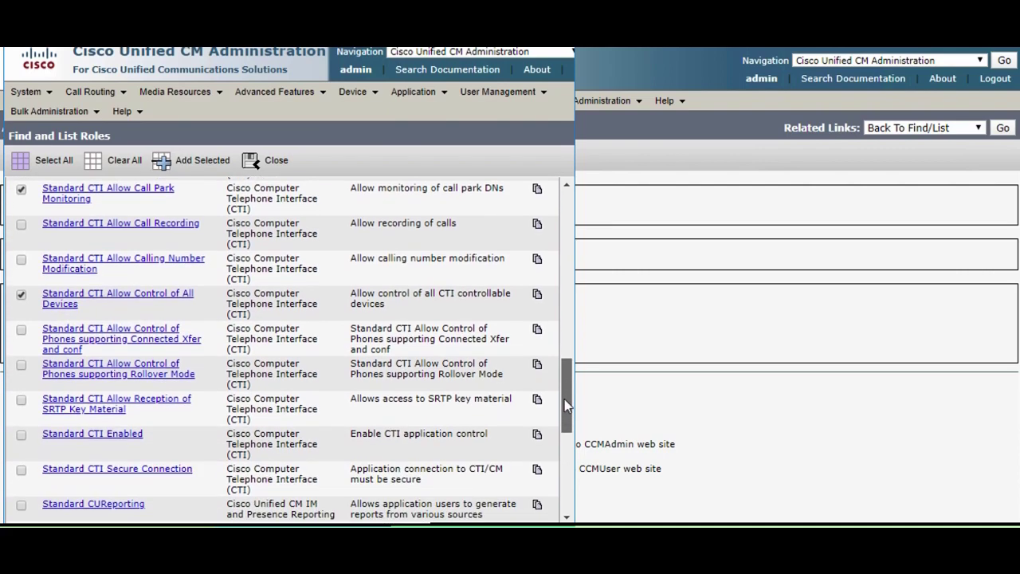
click(22, 401)
click(22, 436)
mouse_move(566, 395)
mouse_down()
mouse_move(566, 447)
mouse_move(562, 396)
mouse_up()
click(22, 406)
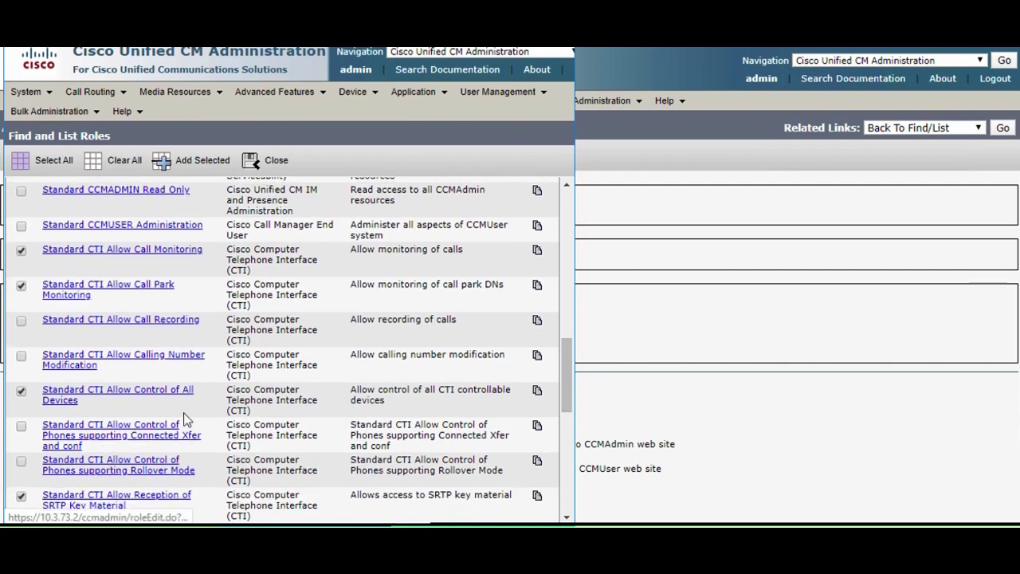
click(202, 164)
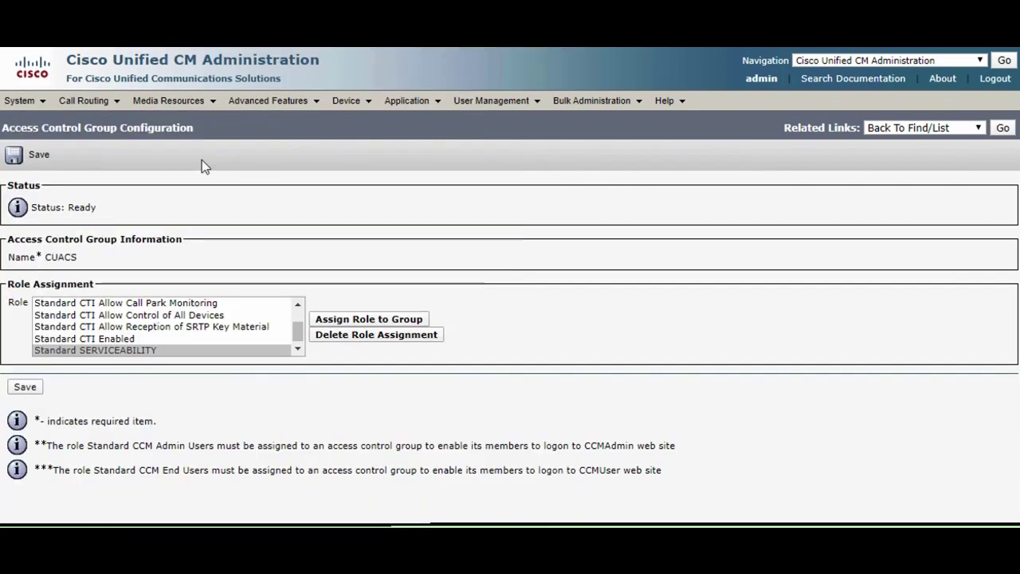
click(27, 156)
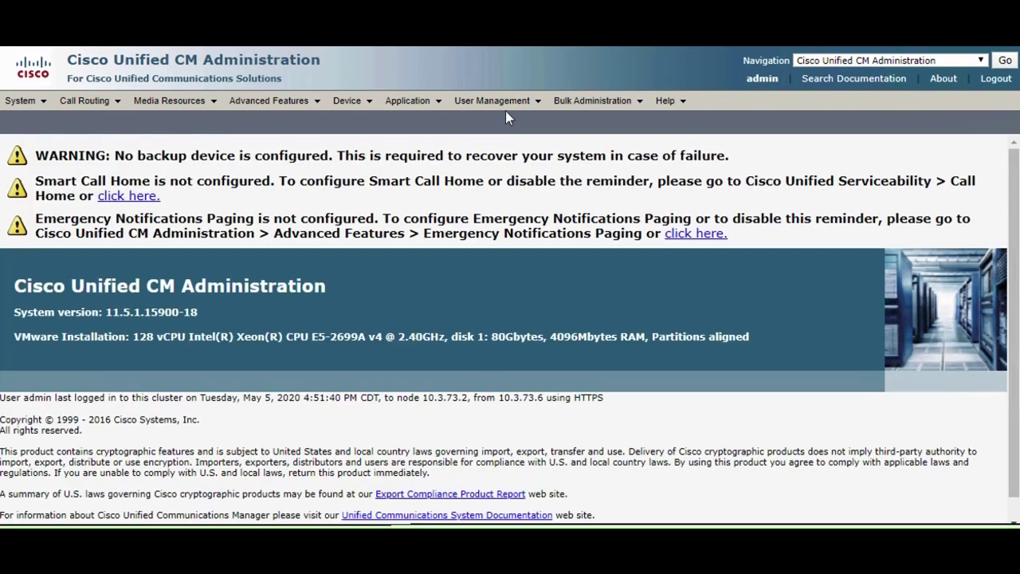
Create and save application user CUACStandardUser with a confirmed password, then view its device associations.
mouse_move(505, 106)
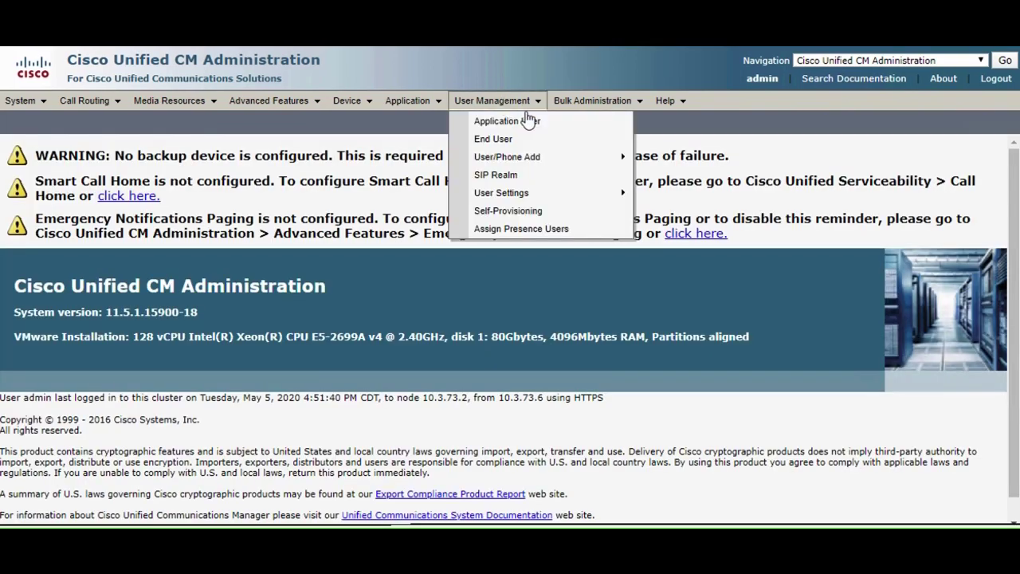
click(529, 120)
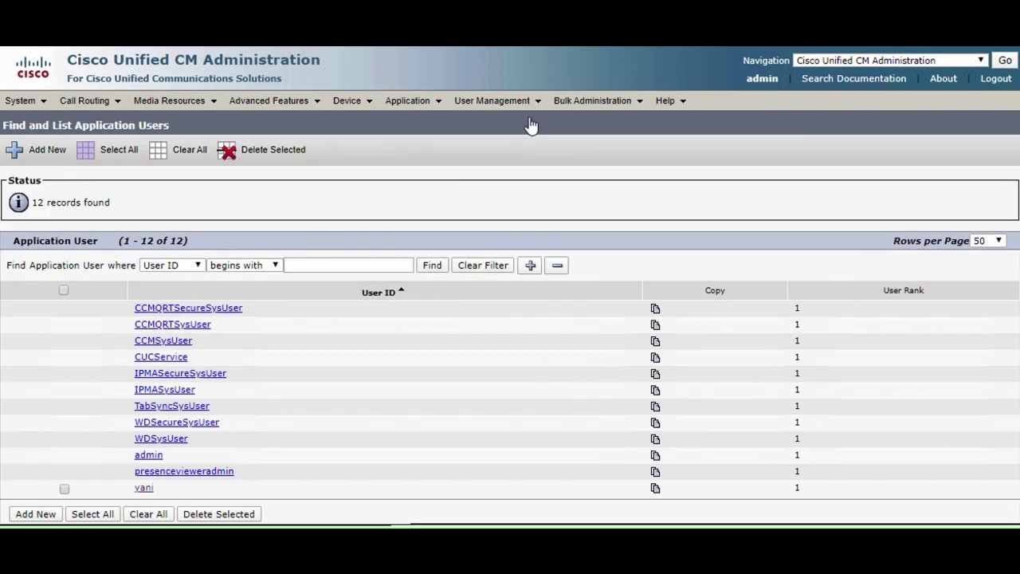
click(23, 150)
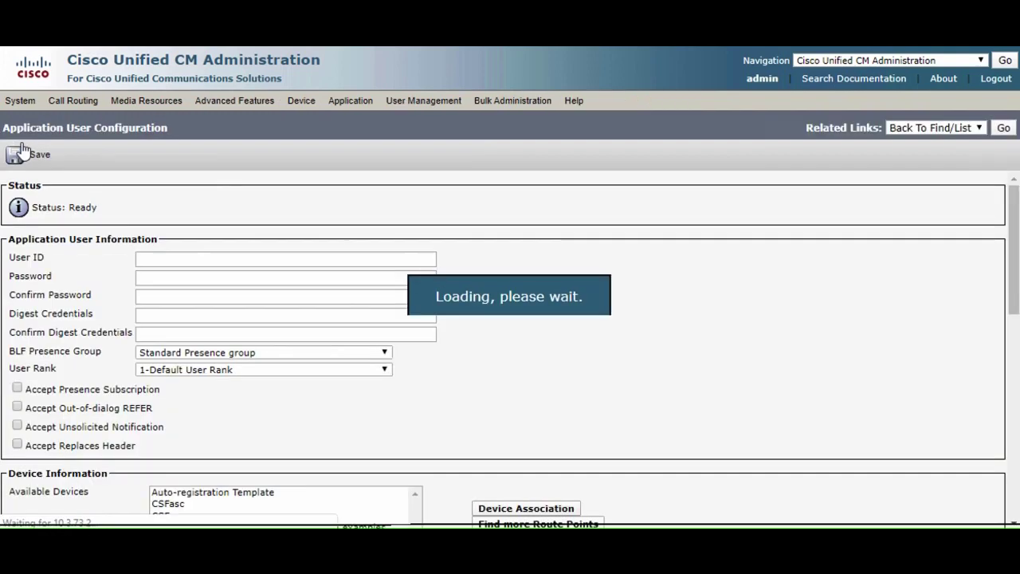
click(181, 255)
text(CUACStandardUser)
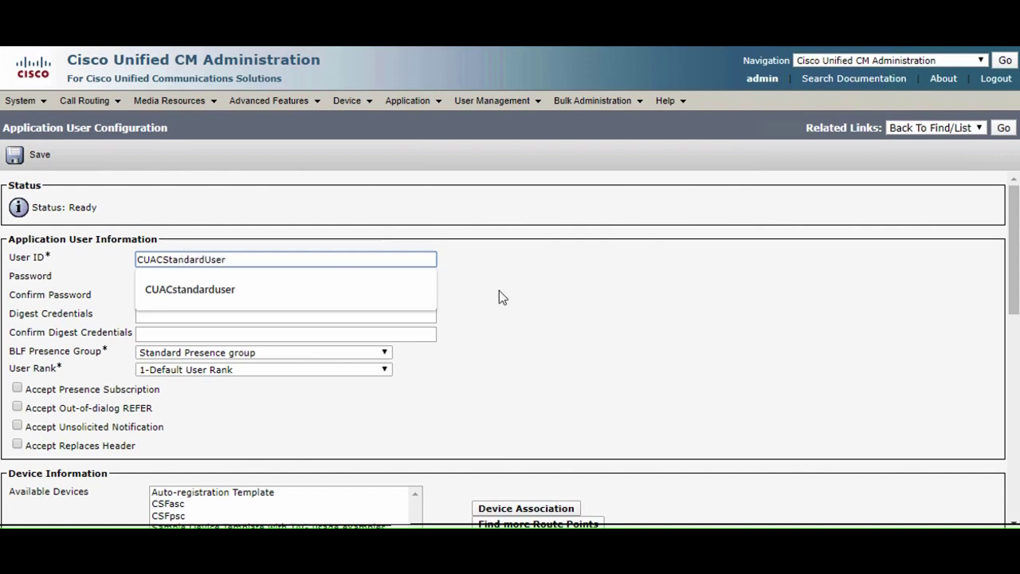
click(502, 297)
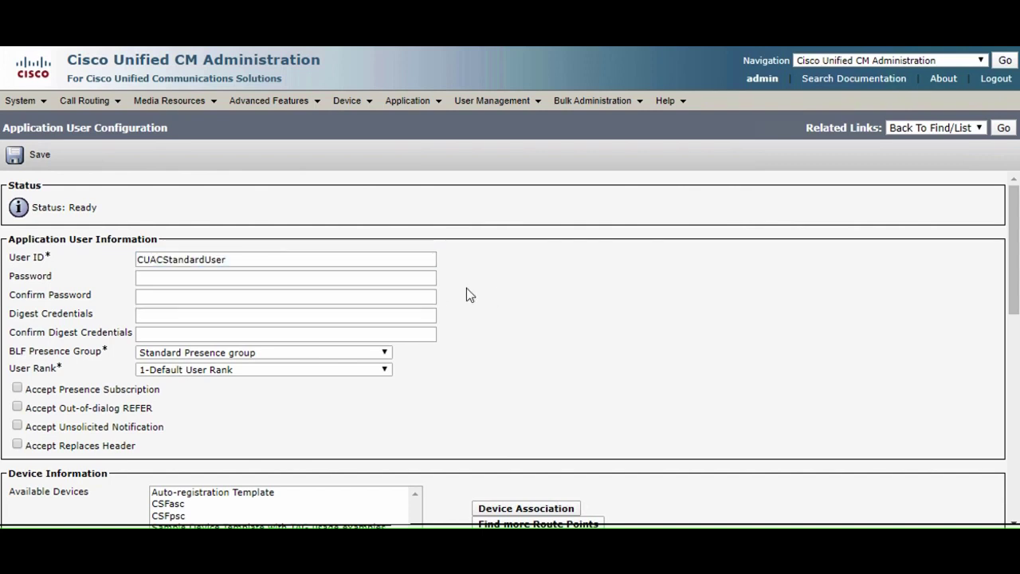
click(395, 281)
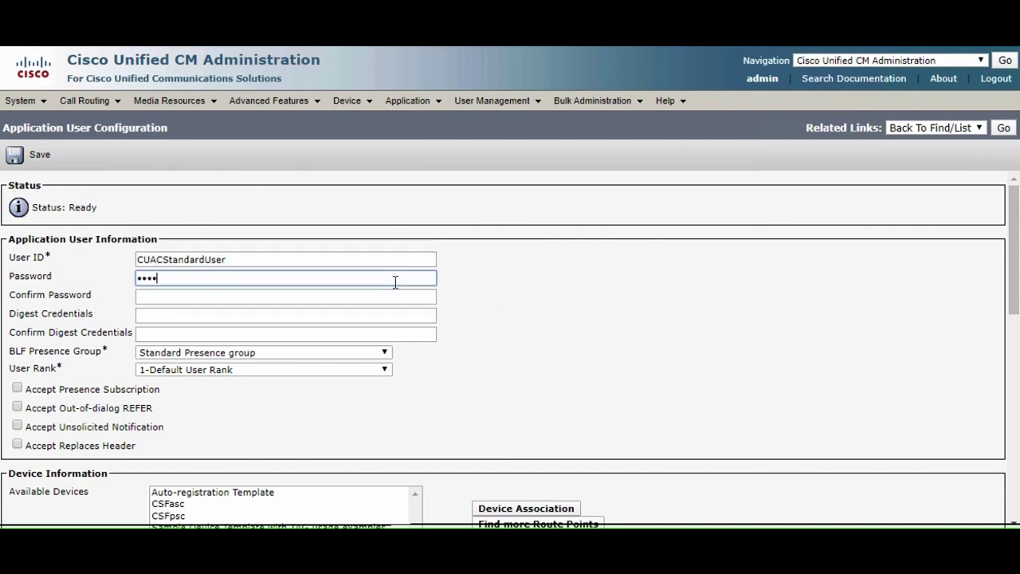
click(379, 296)
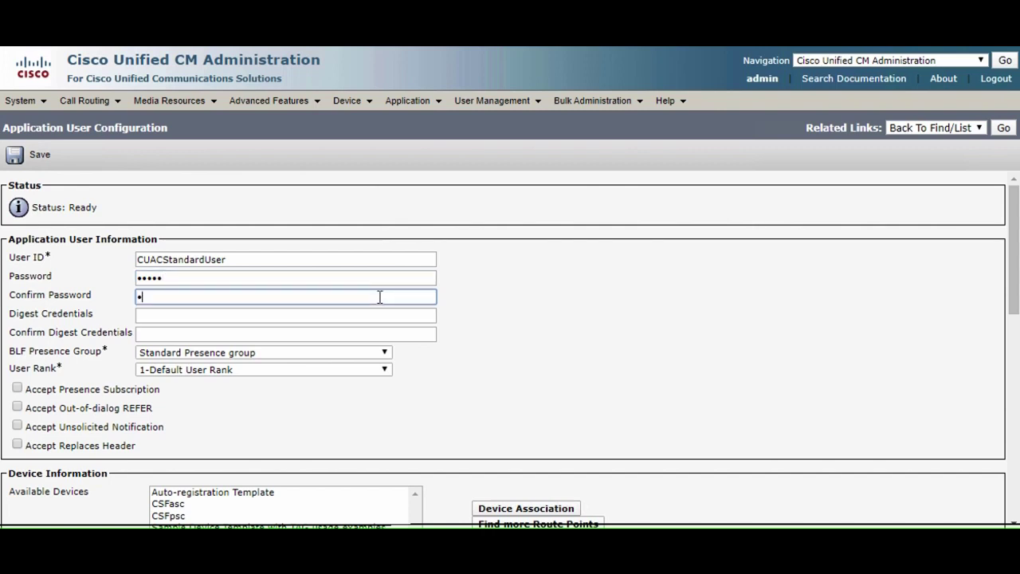
click(565, 326)
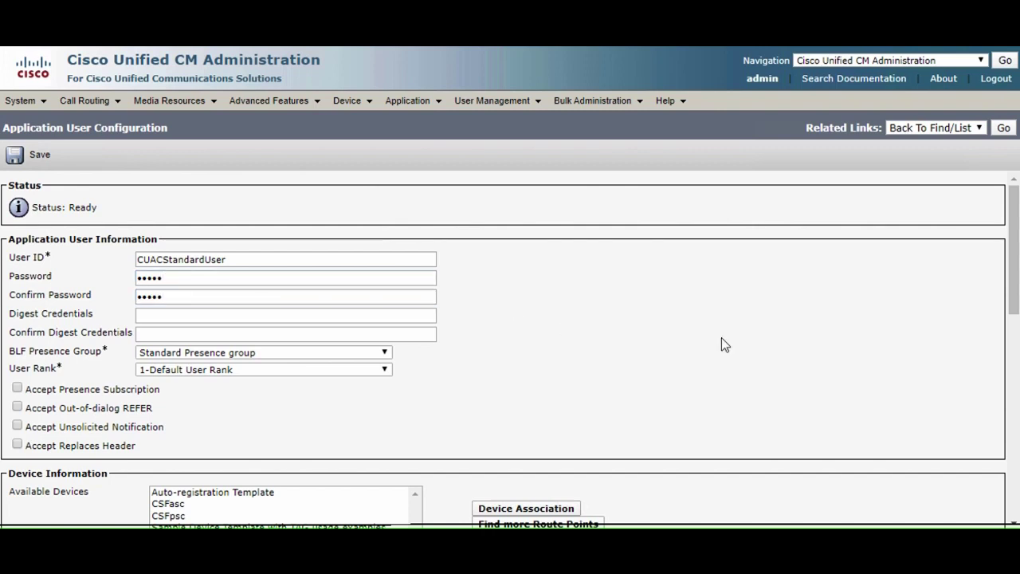
click(38, 156)
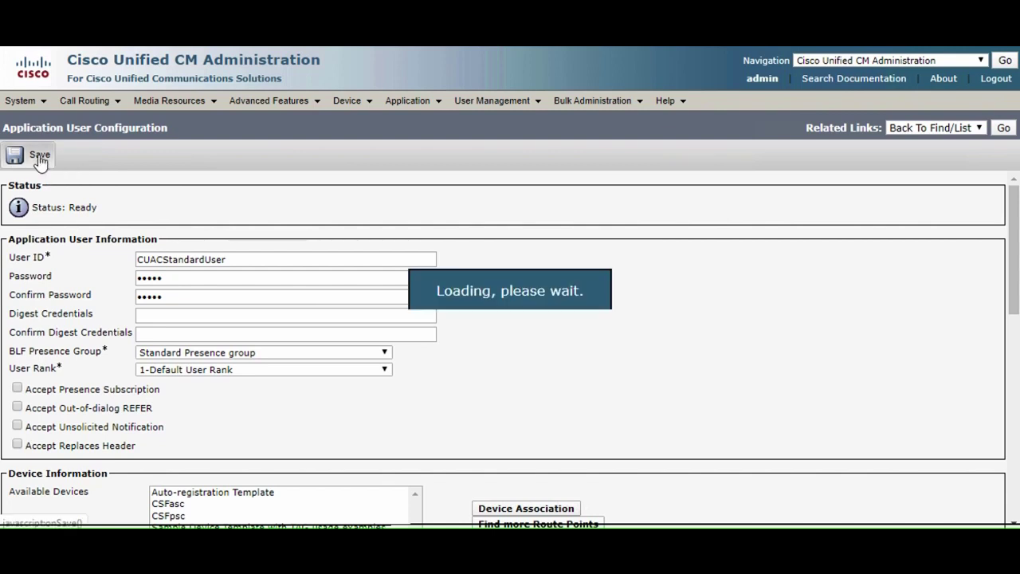
click(496, 510)
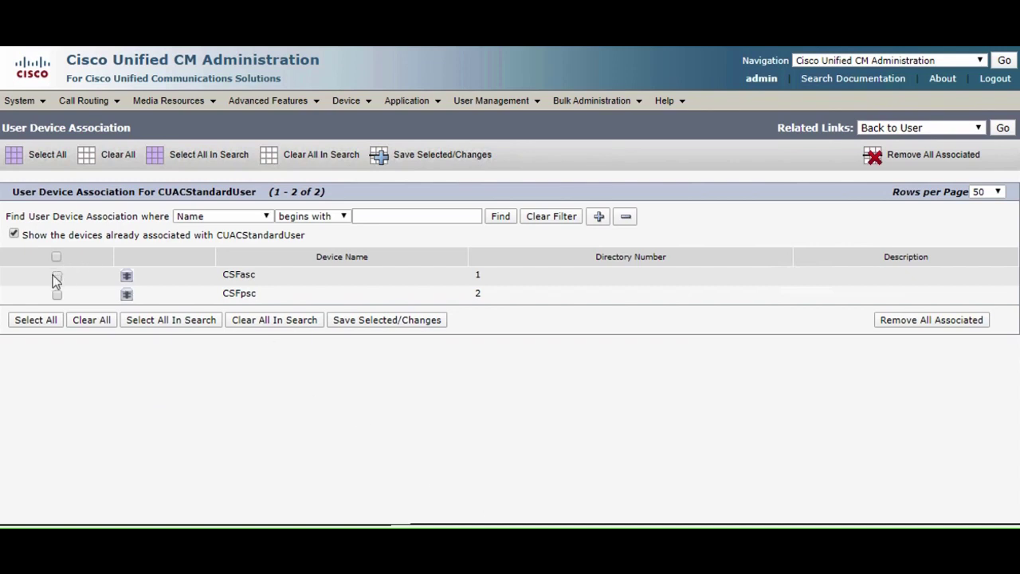
Save the CSFasc device association, then add CUACStandardUser to the CUACS access control group and save.
click(372, 327)
click(1002, 129)
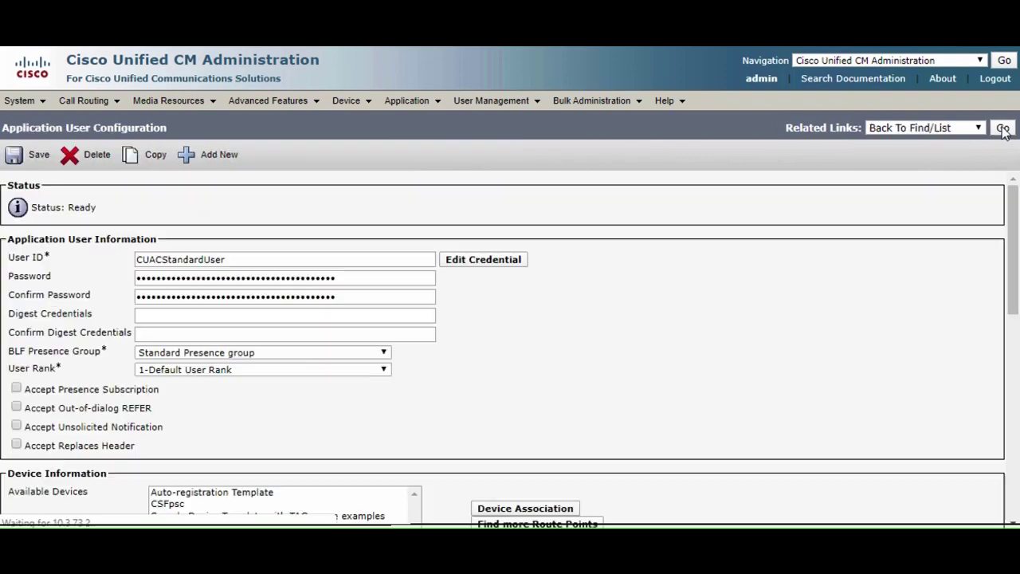
drag(1012, 219, 1012, 286)
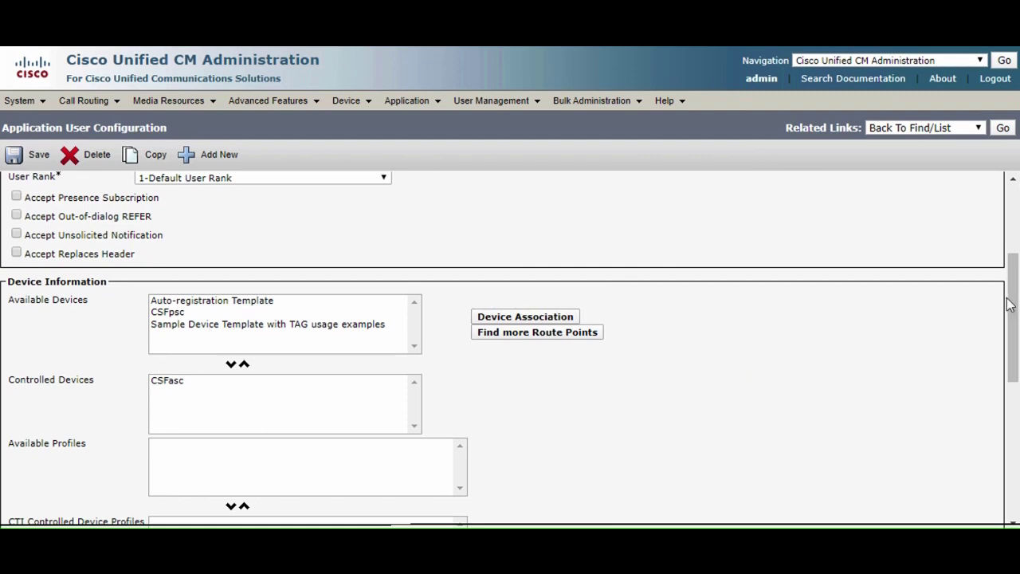
drag(1011, 346, 1010, 442)
click(534, 344)
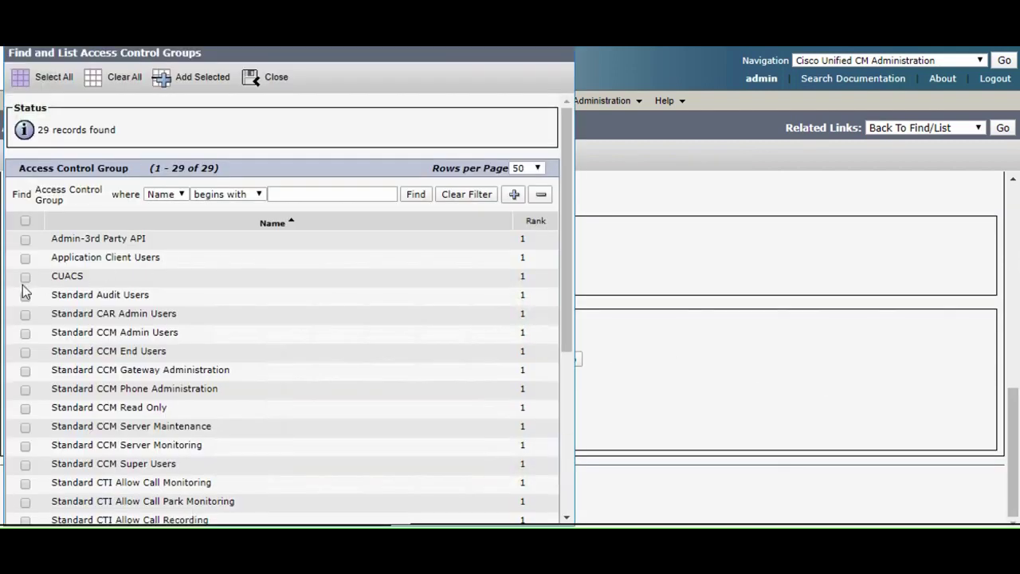
click(193, 76)
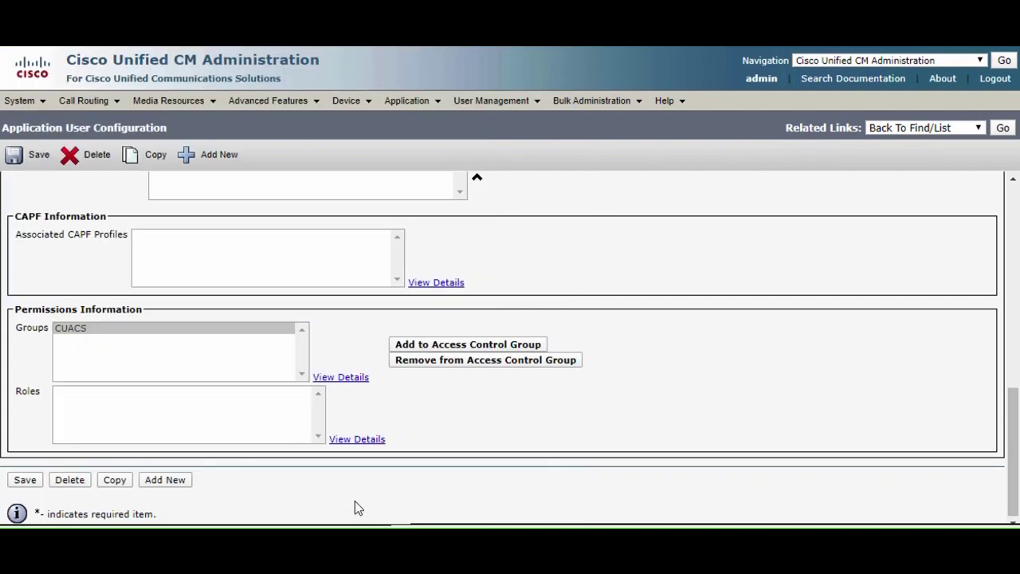
click(24, 481)
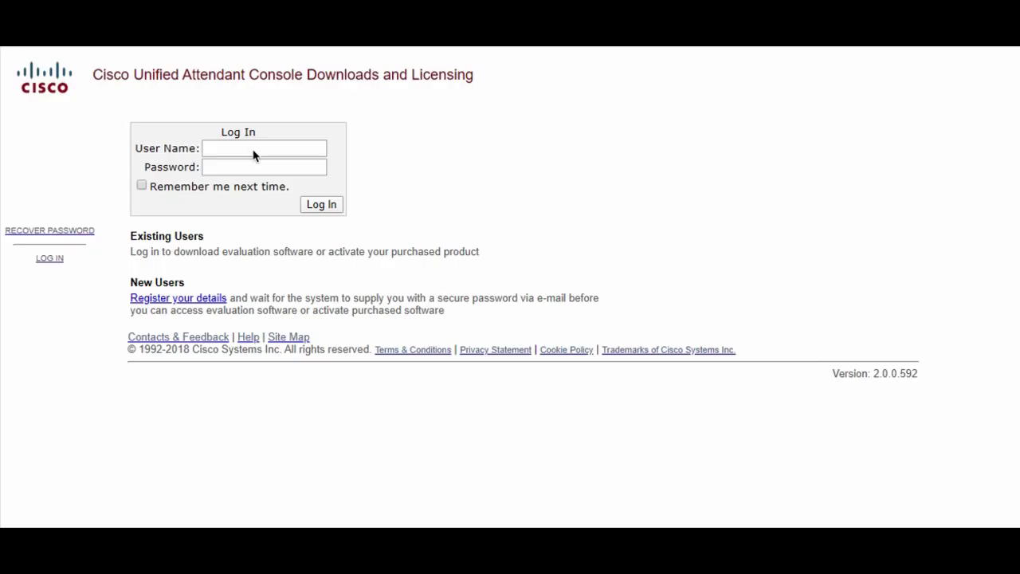
Log in to the Downloads and Licensing site using the saved credentials.
click(255, 148)
click(271, 194)
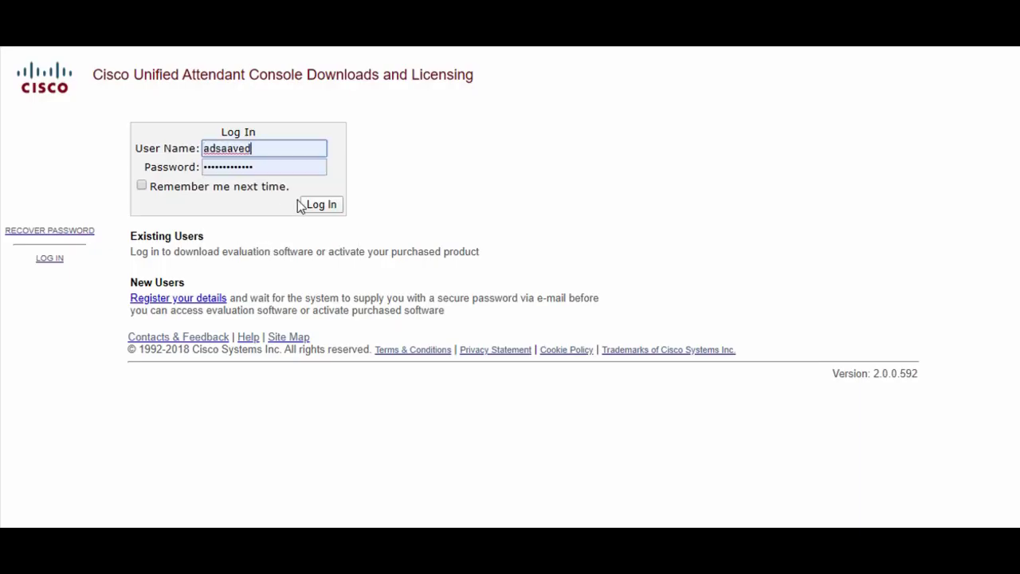
click(323, 209)
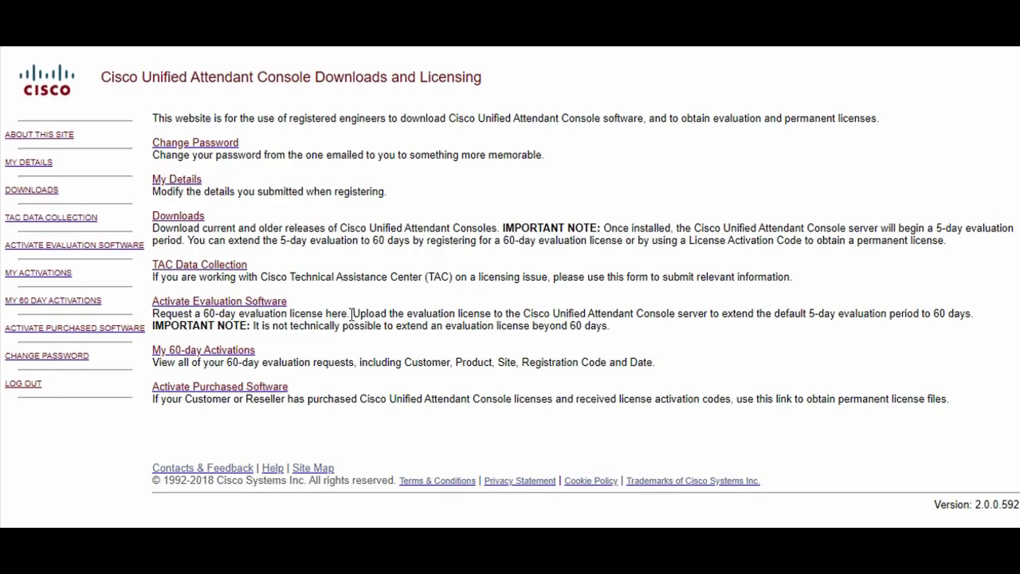
Download the Cisco Unified Attendant Console Standard V12.0.6.4146 release.
click(184, 223)
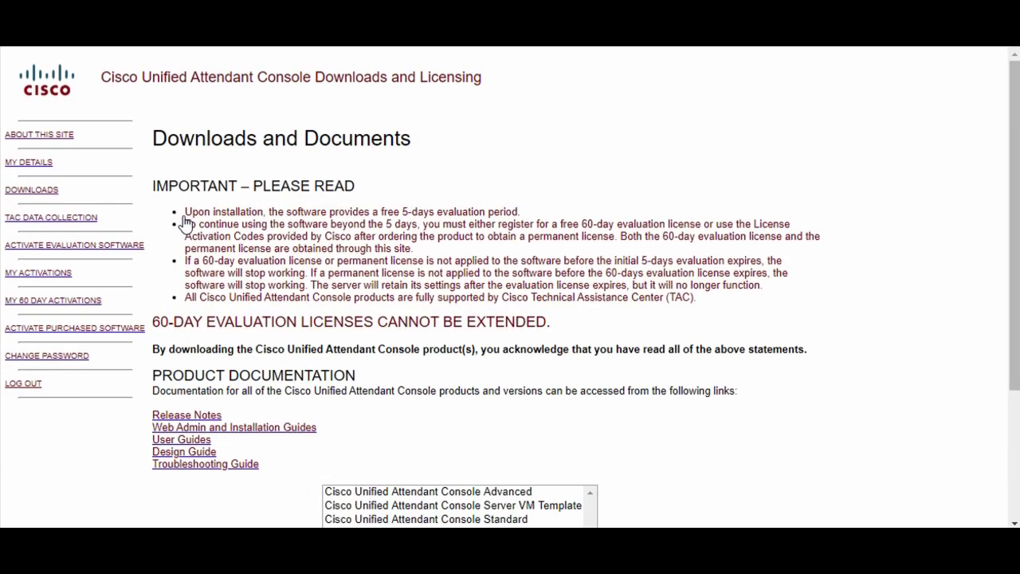
click(516, 519)
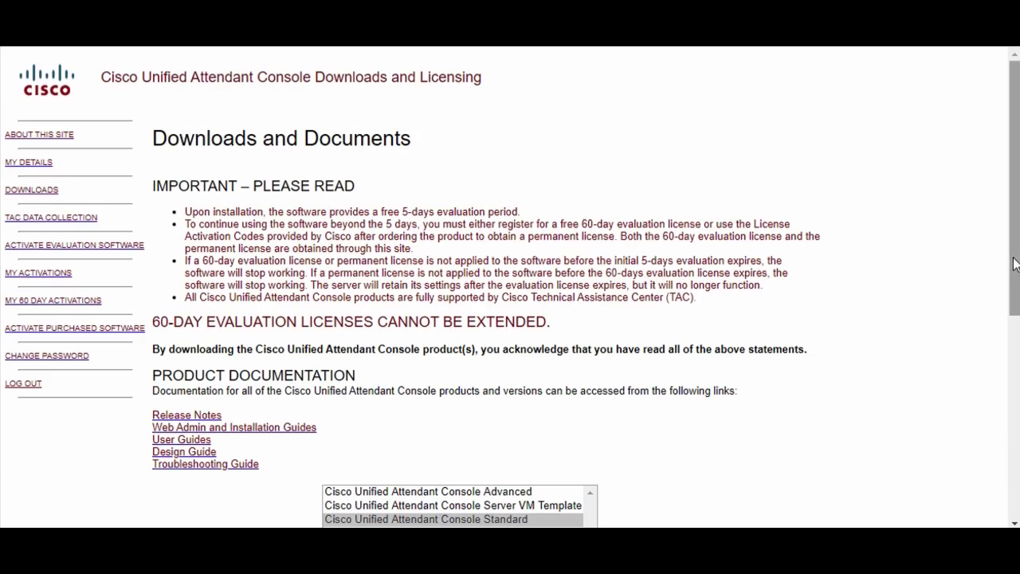
drag(1009, 294, 967, 479)
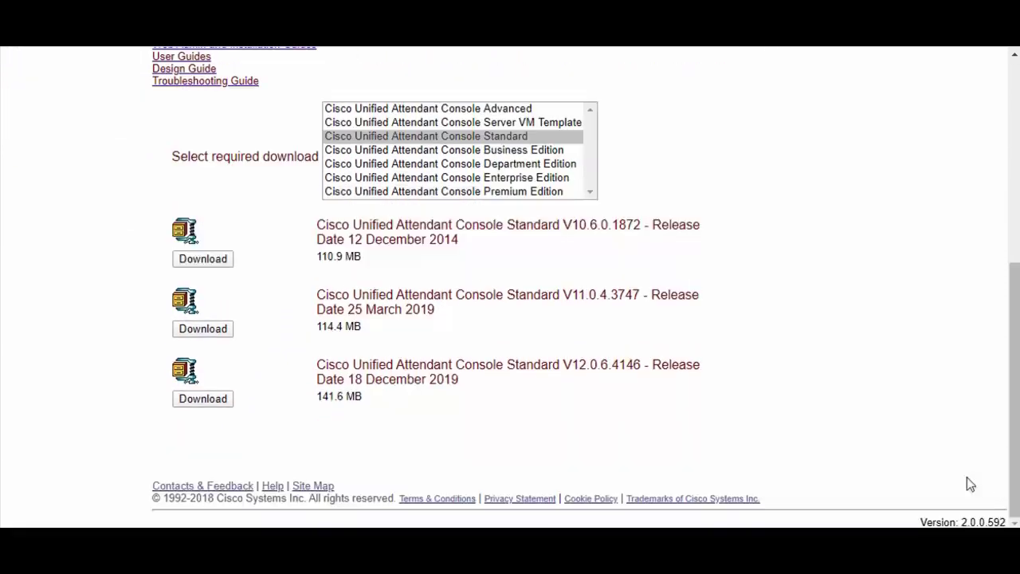
click(213, 399)
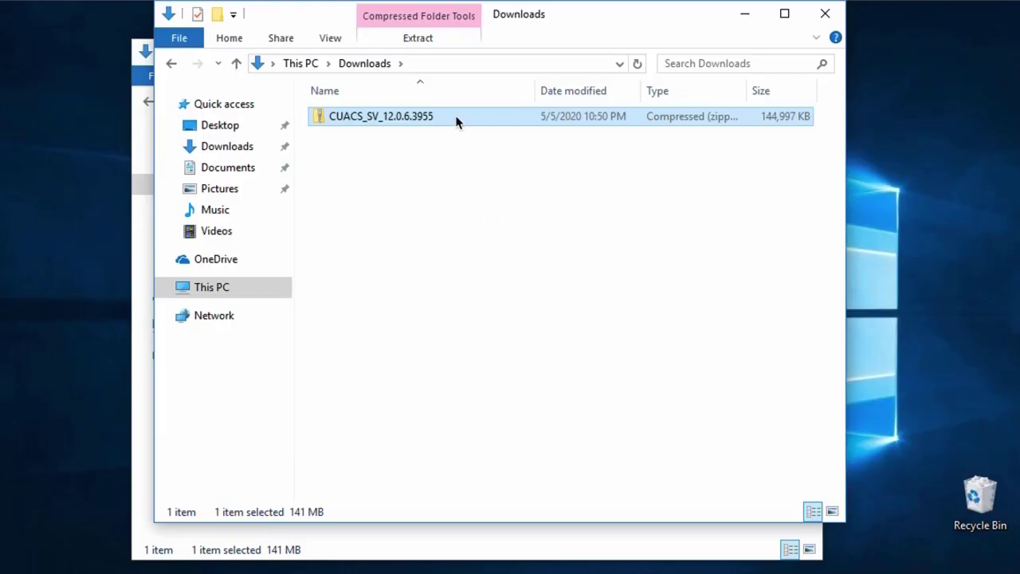
Extract the downloaded CUACS_SV_12.0.6.3955 zip to the suggested folder.
right_click(455, 119)
click(521, 185)
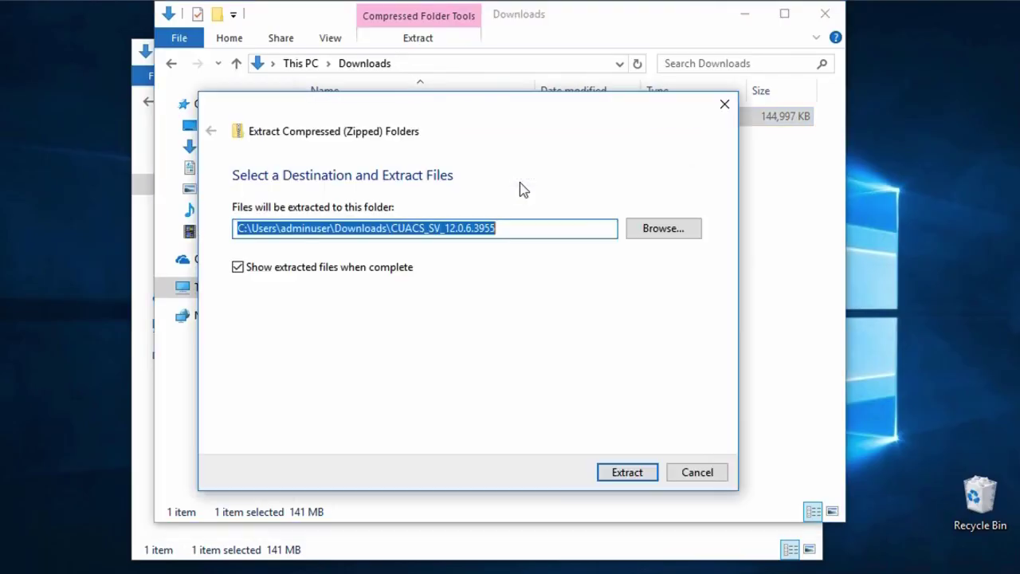
click(642, 472)
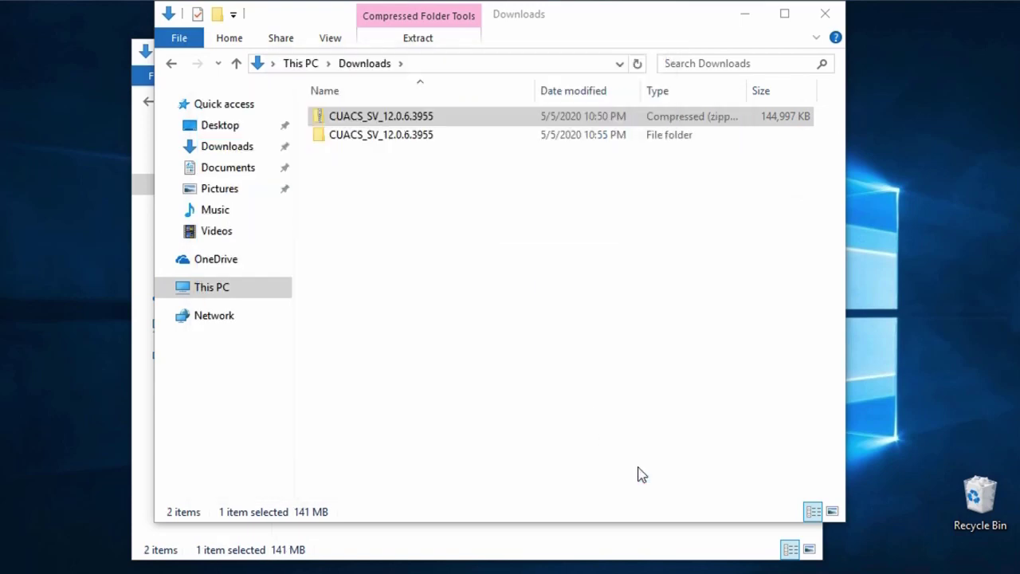
Launch CUACS_Setup from CUACS_SV_12.0.6.3955 > Attendant Console > 12.0.6.3955.
double_click(451, 141)
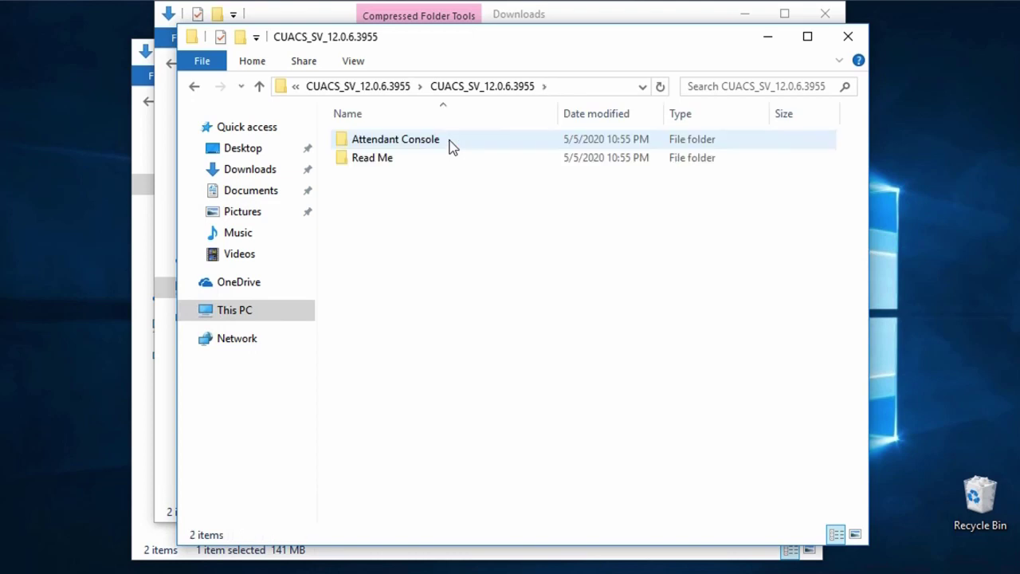
double_click(443, 144)
double_click(443, 143)
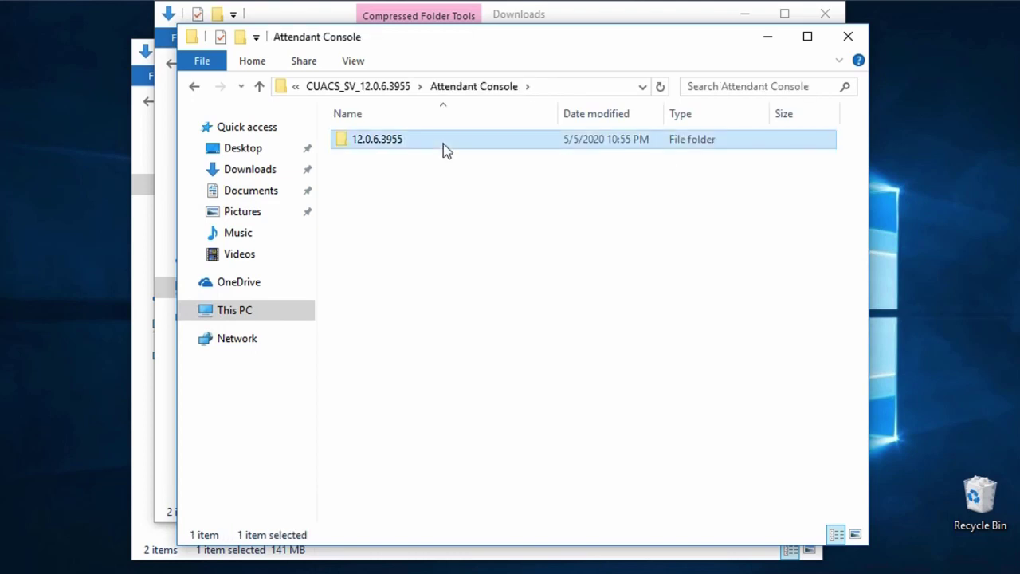
double_click(442, 143)
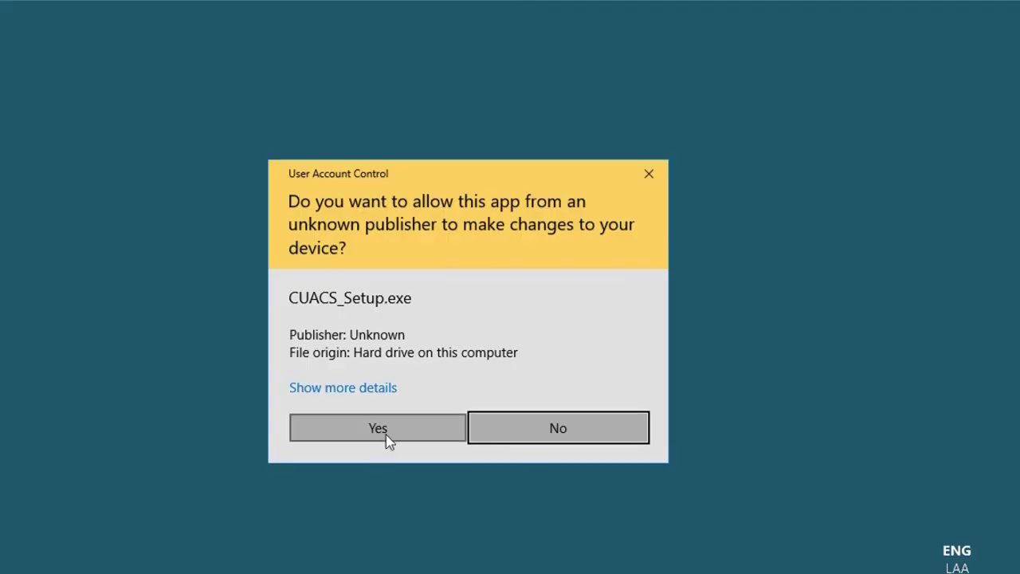
Allow the installer, then enter host 10.3.73.2, user ID CUACStandardUser and the user's password.
click(386, 434)
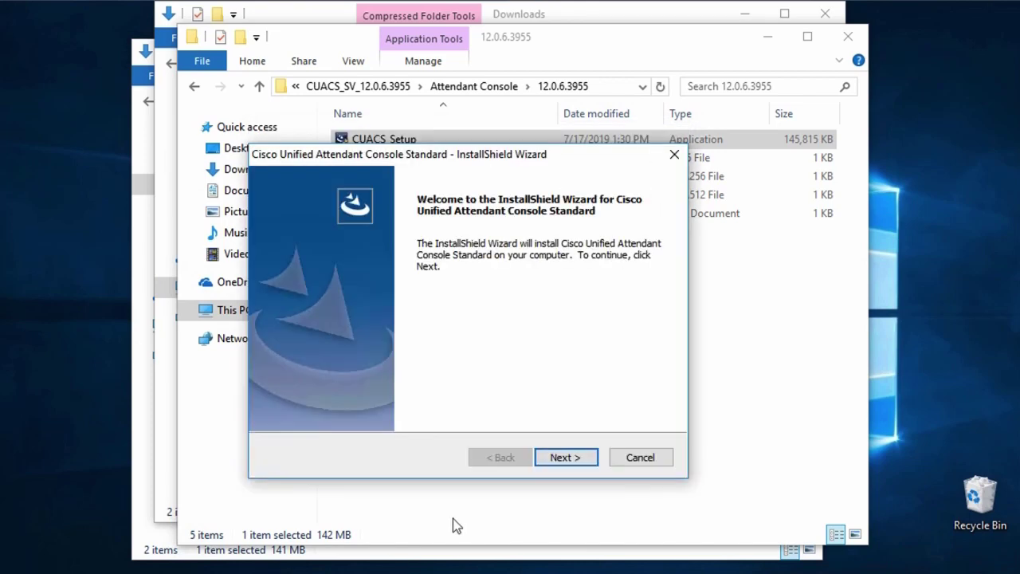
click(578, 459)
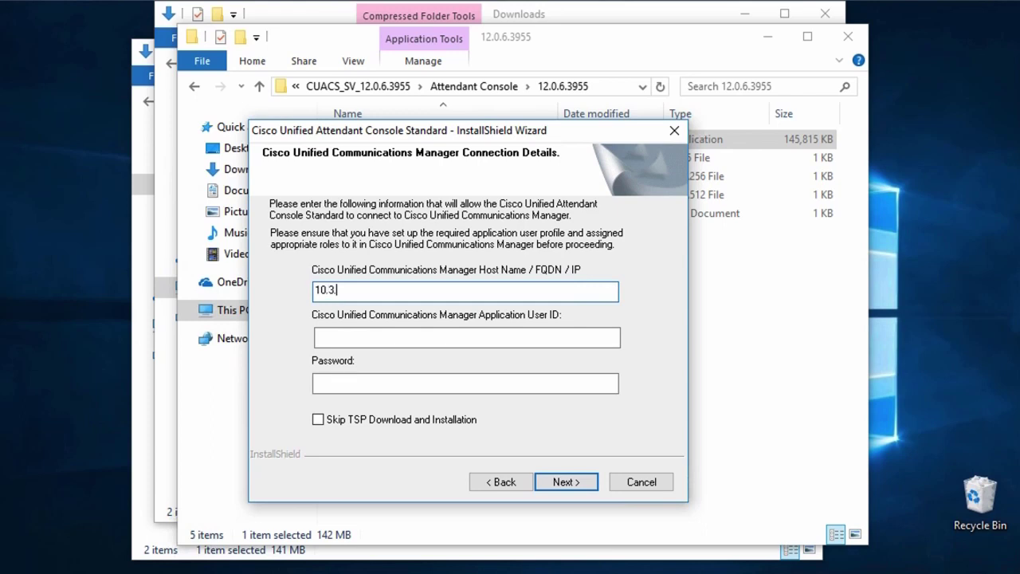
click(476, 338)
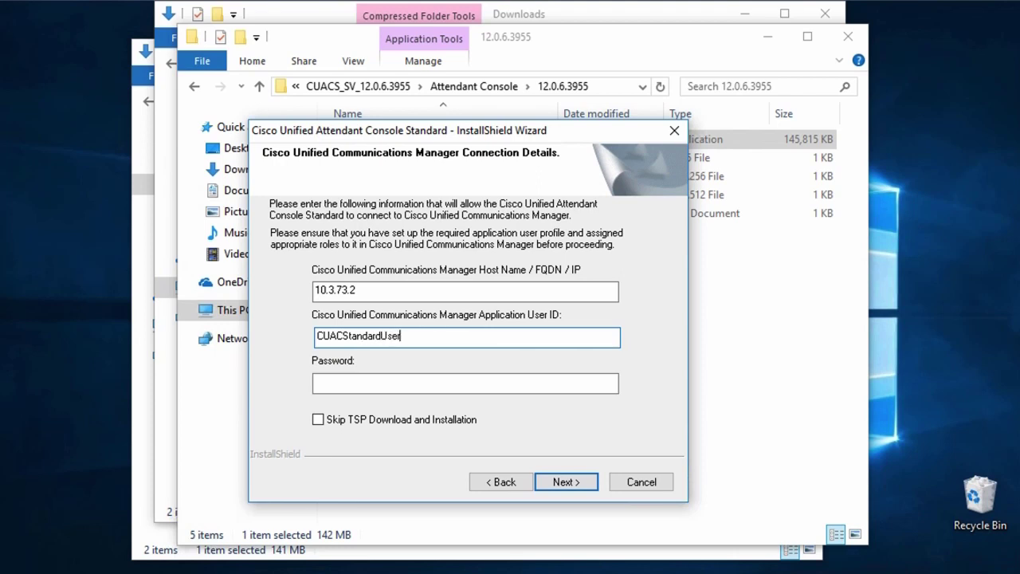
click(471, 384)
text(cisco)
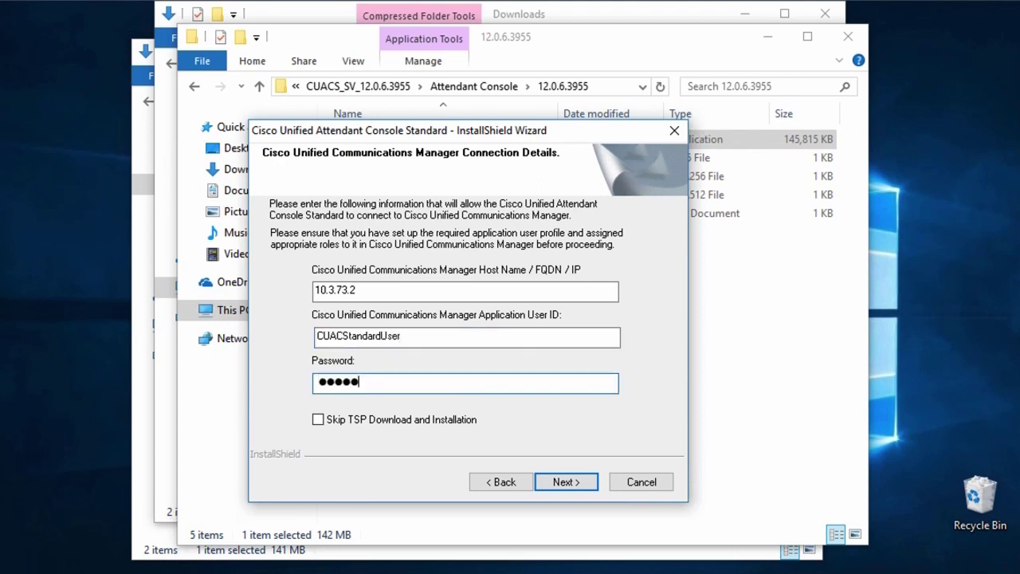
Accept the certificate and install in English to the default Cisco folder, restarting the computer.
click(569, 487)
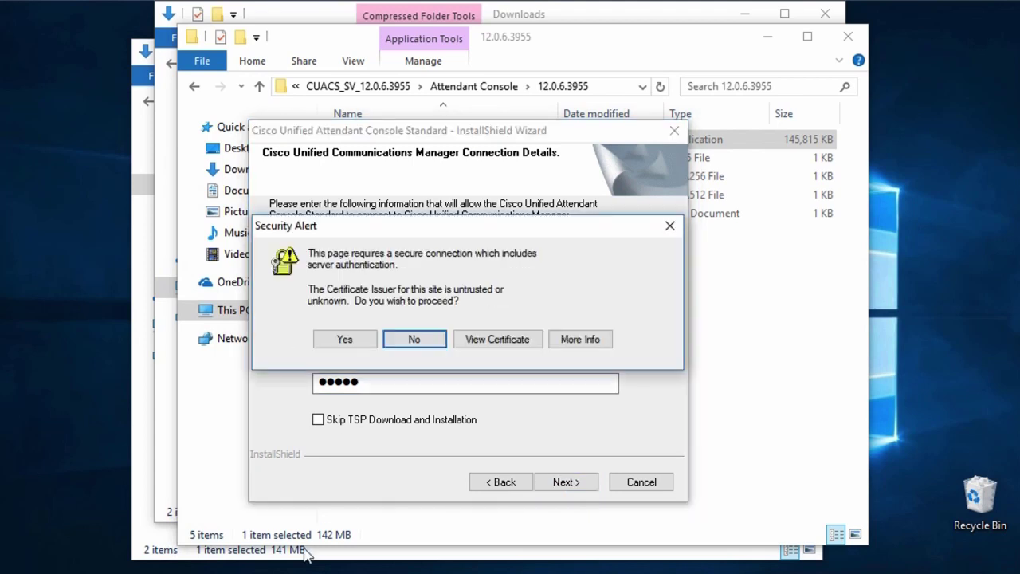
click(322, 339)
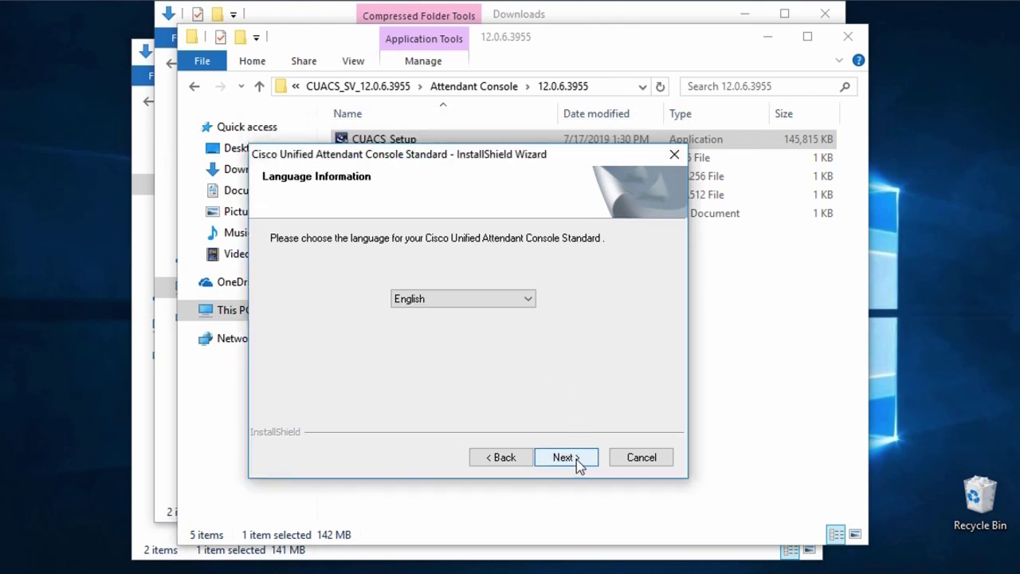
click(579, 466)
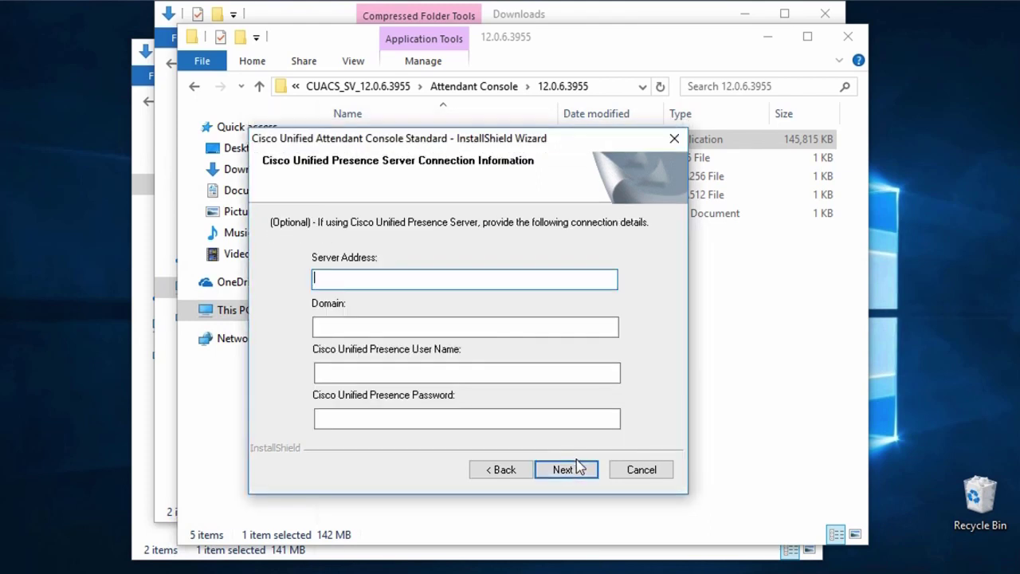
click(579, 466)
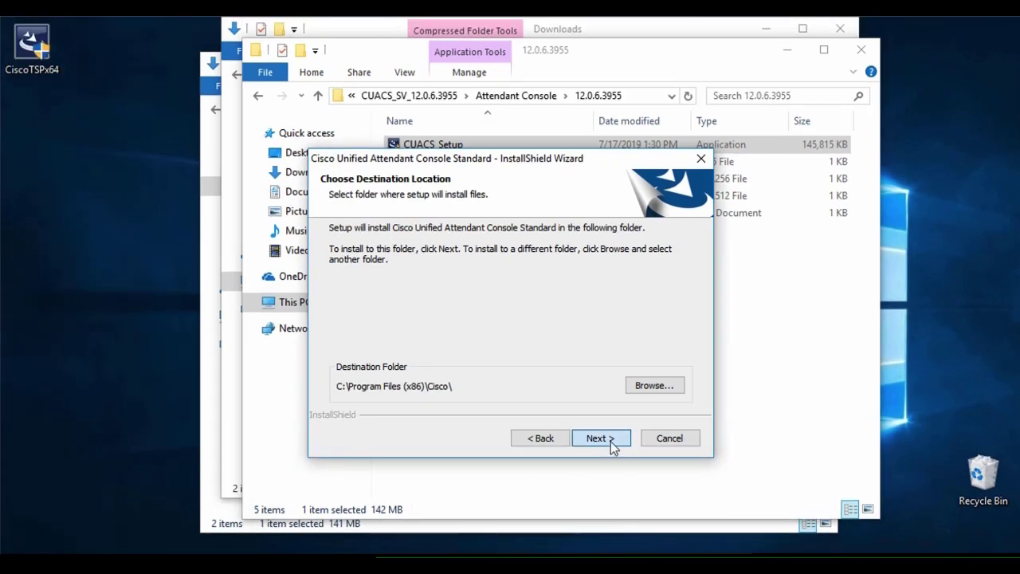
click(611, 444)
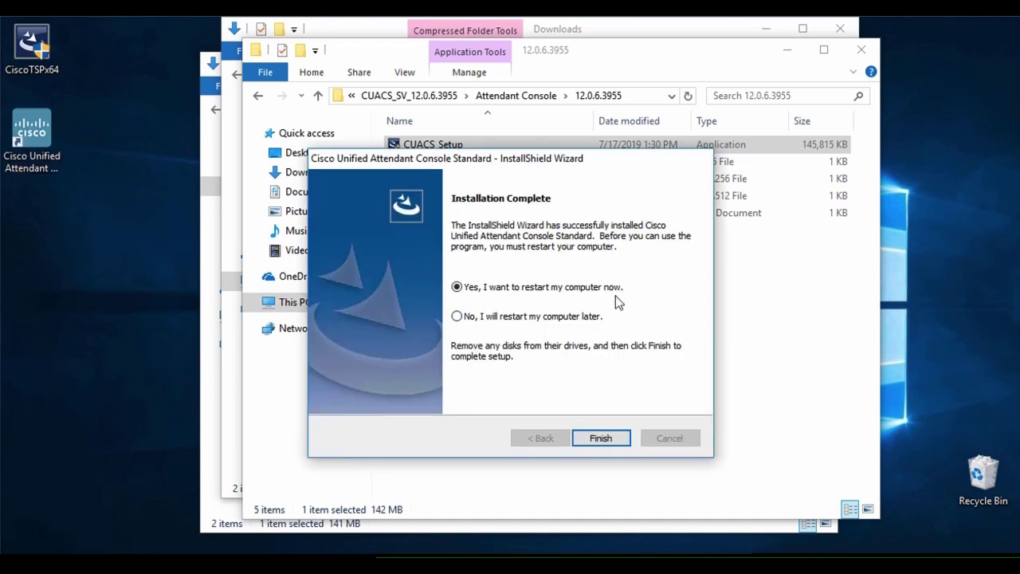
click(597, 437)
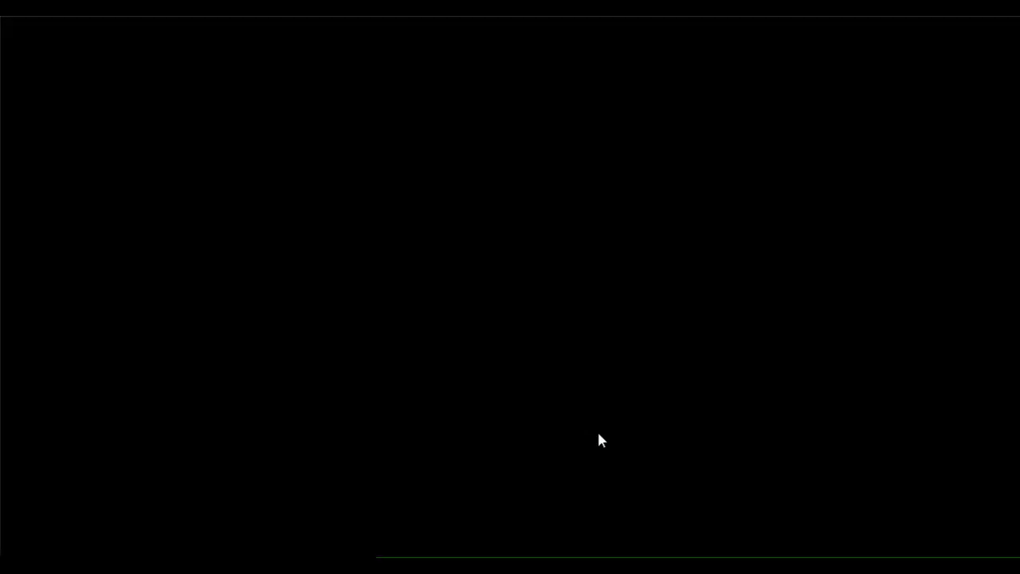